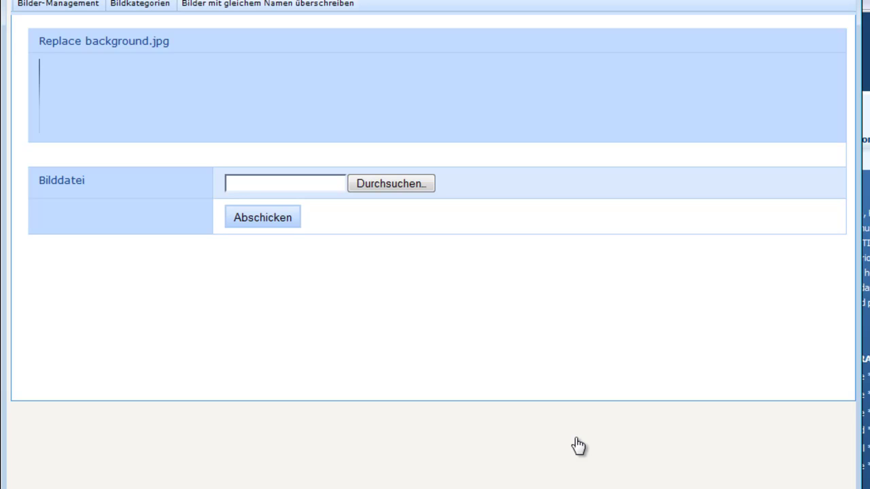
- Replace the template's background.jpg with backgrund.jpg from the Skin-umbau-interiordesign folder on drive E:, submit it and close the image manager
{"action": "left_click", "coordinate": [391, 188]}
{"action": "left_click", "coordinate": [64, 283]}
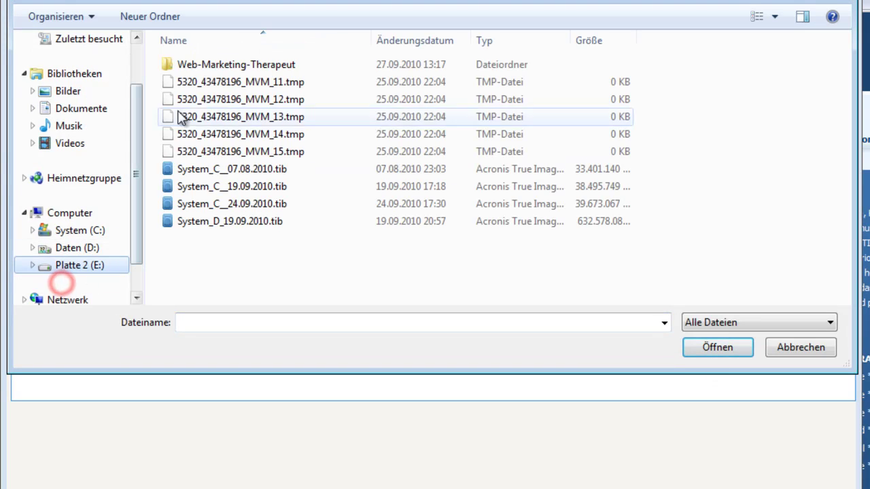
{"action": "double_click", "coordinate": [221, 63]}
{"action": "double_click", "coordinate": [216, 64]}
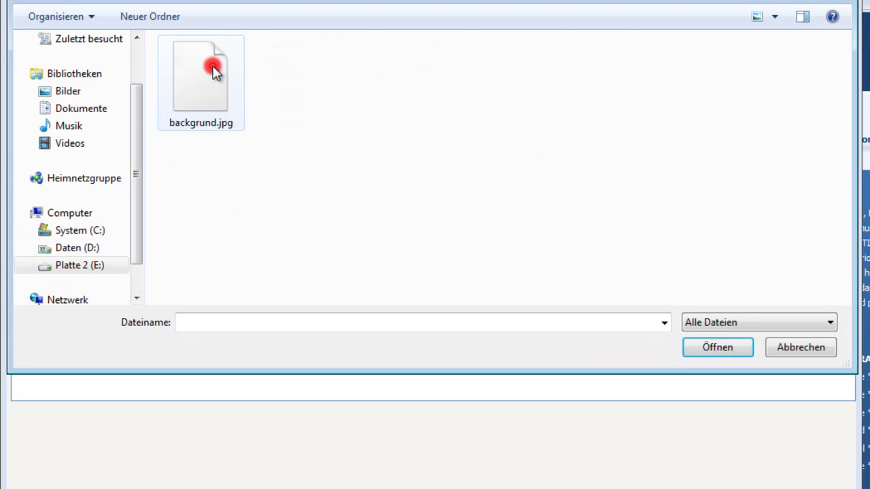
{"action": "left_click", "coordinate": [203, 87]}
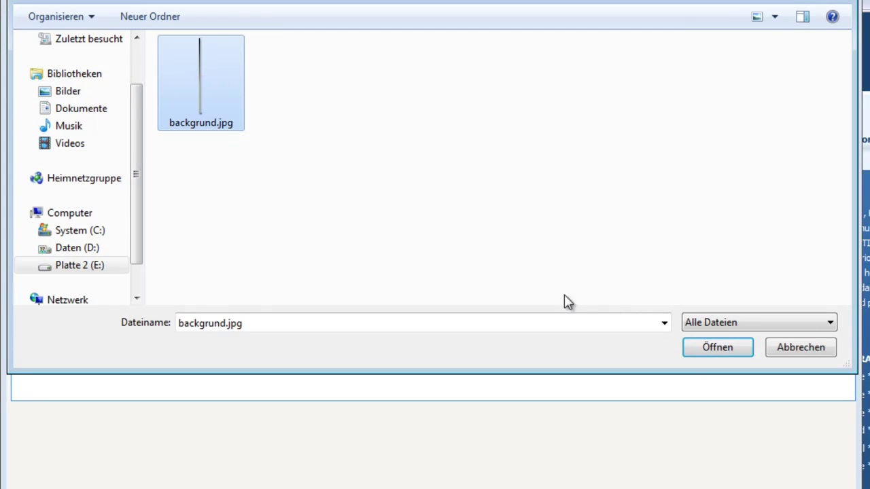
{"action": "left_click", "coordinate": [718, 347]}
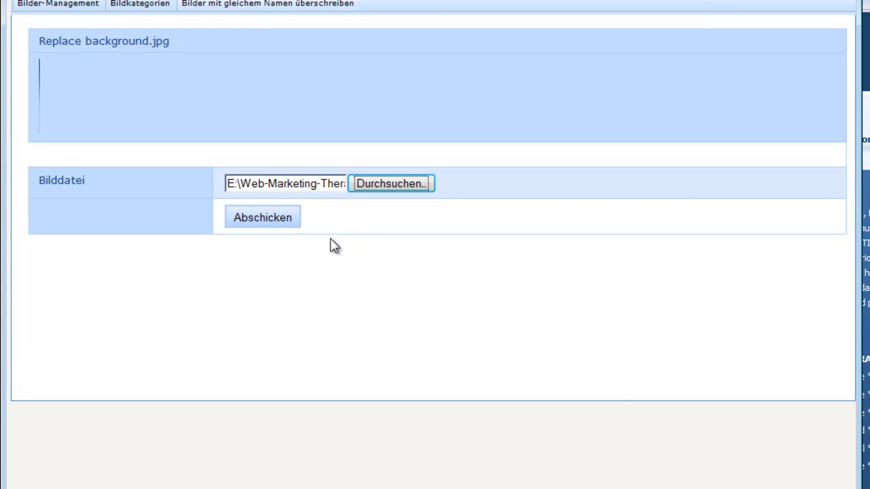
{"action": "left_click", "coordinate": [270, 222]}
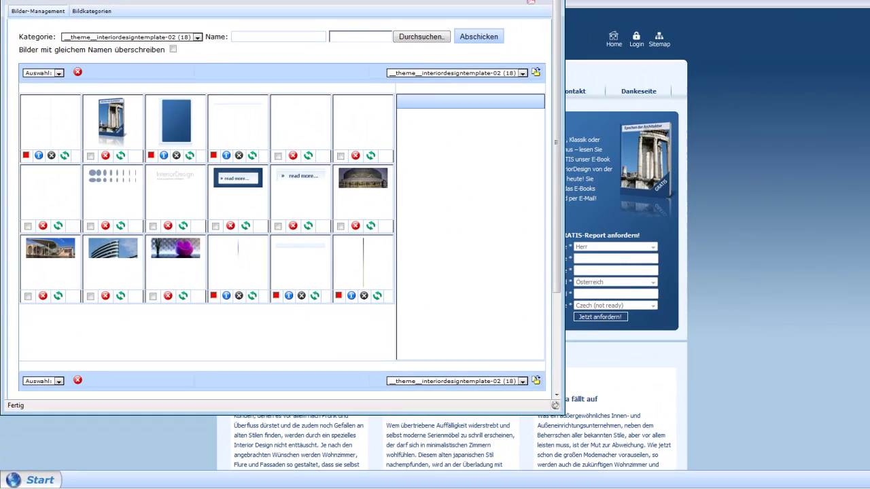
{"action": "left_click", "coordinate": [531, 2]}
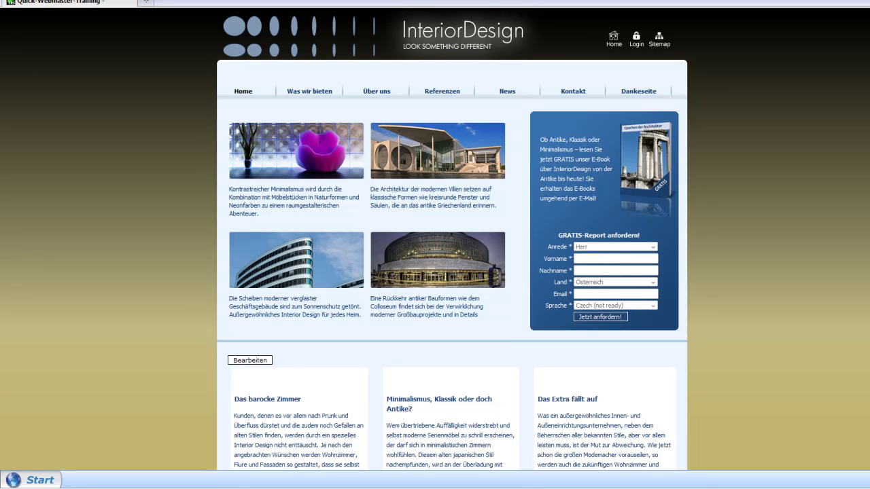
- Display the background graphic behind the site's navigation bar on its own and open it in Paint.NET as a separate image
{"action": "right_click", "coordinate": [264, 76]}
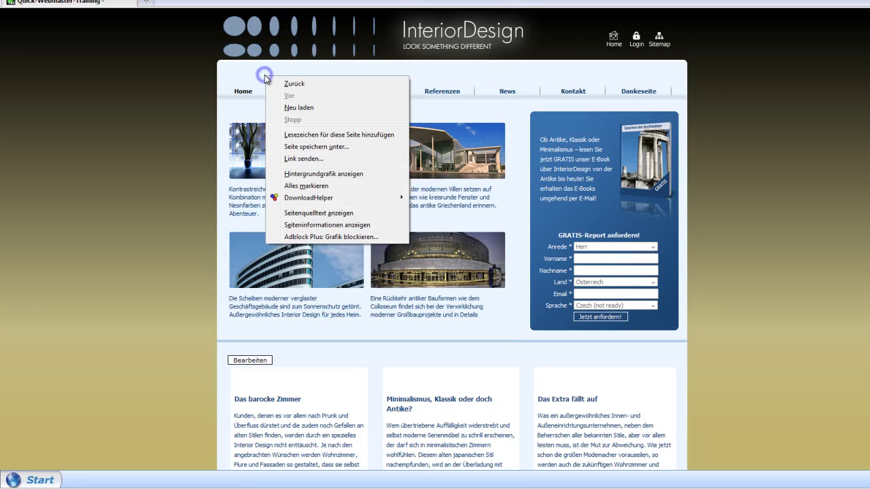
{"action": "left_click", "coordinate": [310, 174]}
{"action": "left_click_drag", "start_coordinate": [222, 77], "coordinate": [632, 469]}
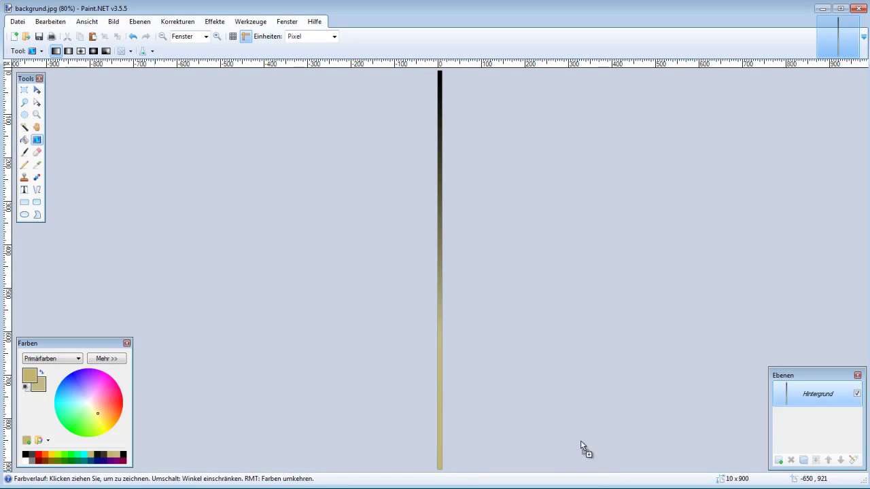
{"action": "left_click_drag", "start_coordinate": [427, 259], "coordinate": [428, 259]}
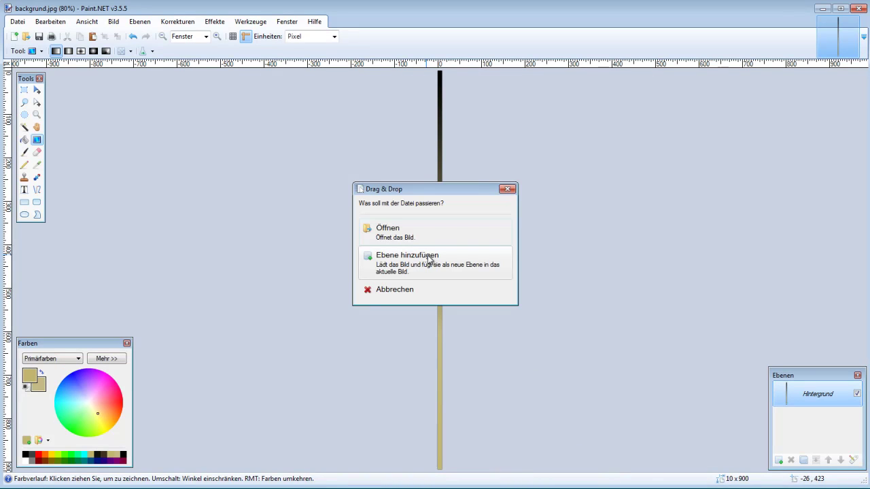
{"action": "left_click", "coordinate": [420, 235]}
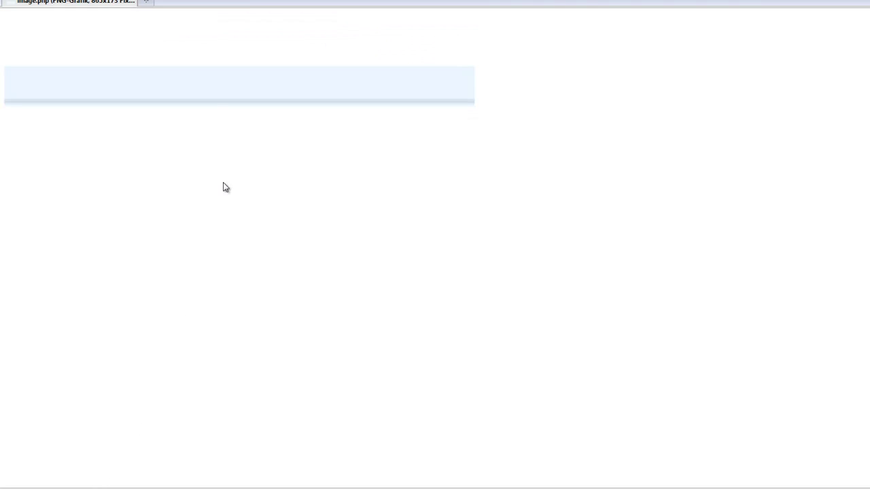
- In the browser, start saving the displayed graphic into the Skin-umbau-interiordesign folder inside Web-Marketing-Therapeut on drive E:
{"action": "right_click", "coordinate": [211, 88]}
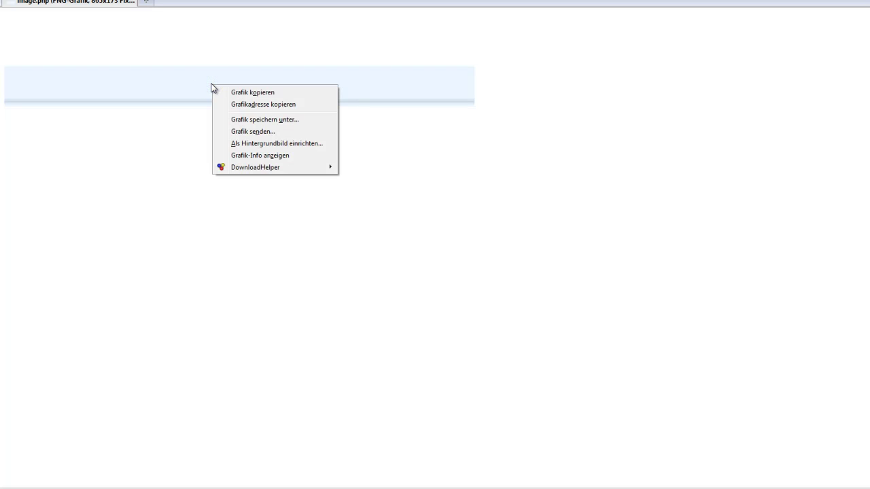
{"action": "left_click", "coordinate": [258, 121]}
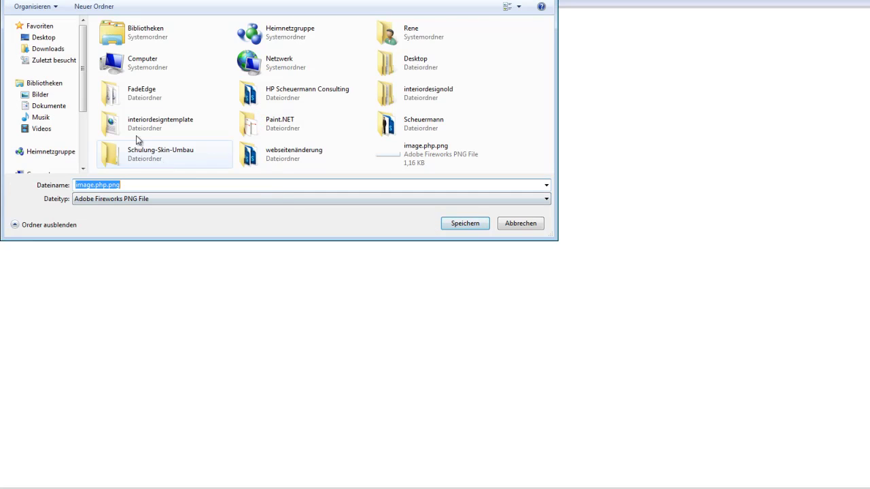
{"action": "scroll", "coordinate": [83, 91], "scroll_direction": "down", "scroll_amount": 3}
{"action": "left_click", "coordinate": [48, 123]}
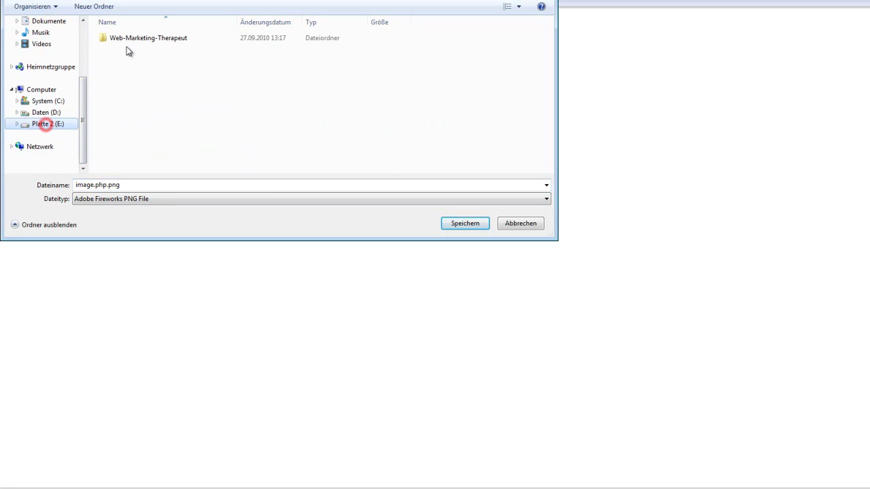
{"action": "left_click", "coordinate": [129, 39]}
{"action": "left_click", "coordinate": [129, 39]}
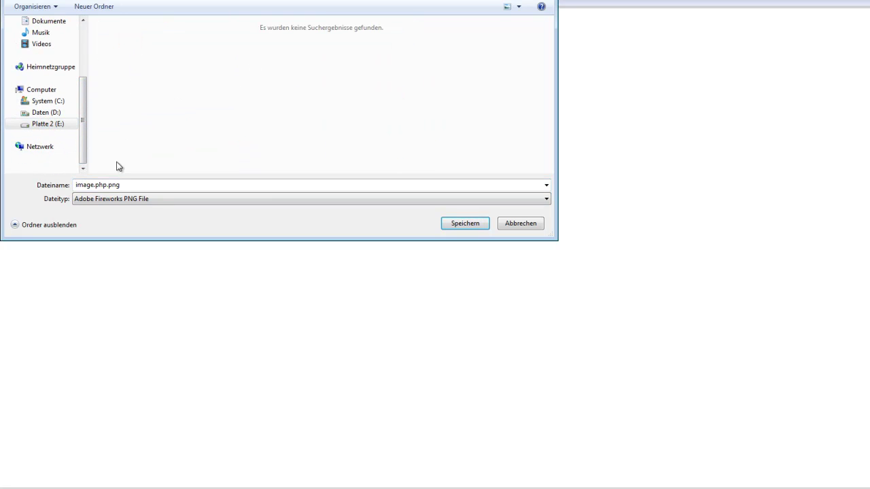
- Name the graphic top, save it as a PNG and close the downloads window
{"action": "left_click", "coordinate": [103, 184]}
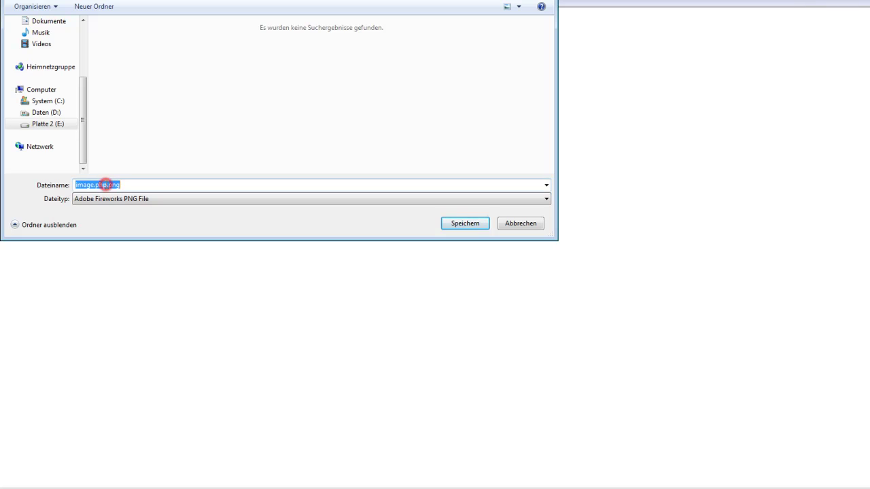
{"action": "left_click", "coordinate": [106, 185]}
{"action": "double_click", "coordinate": [106, 185]}
{"action": "key", "text": "ctrl+a"}
{"action": "type", "text": "top"}
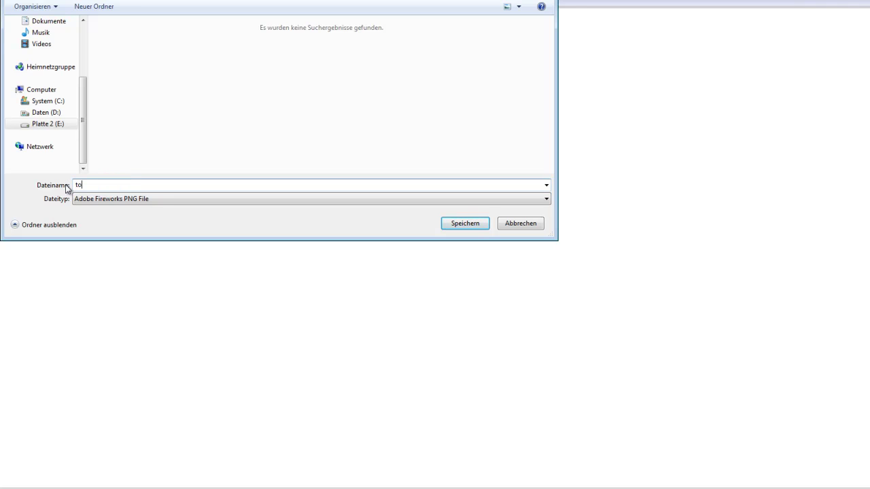
{"action": "left_click", "coordinate": [464, 224]}
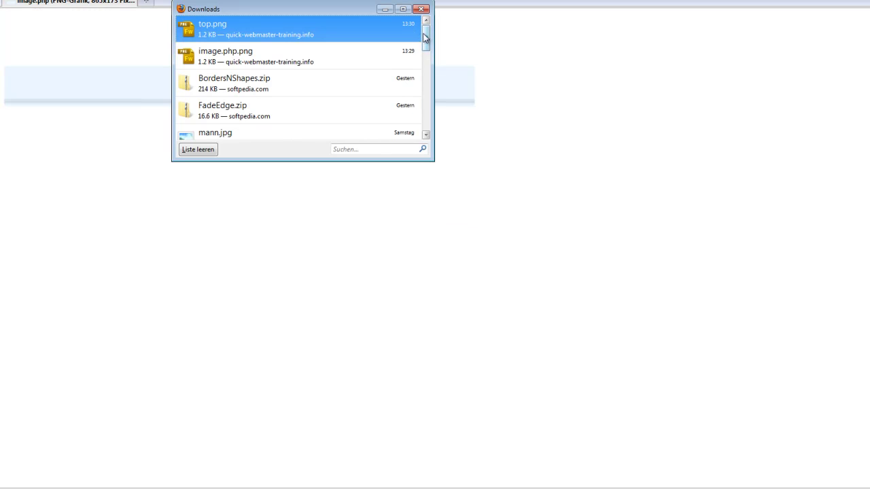
{"action": "left_click", "coordinate": [422, 10]}
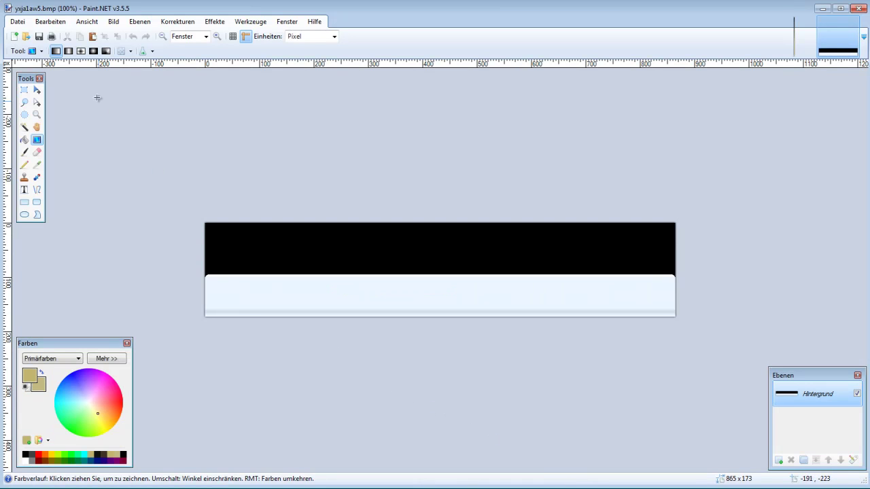
- Open top.png from the Skin-umbau-interiordesign folder on drive E: in Paint.NET
{"action": "left_click", "coordinate": [26, 36]}
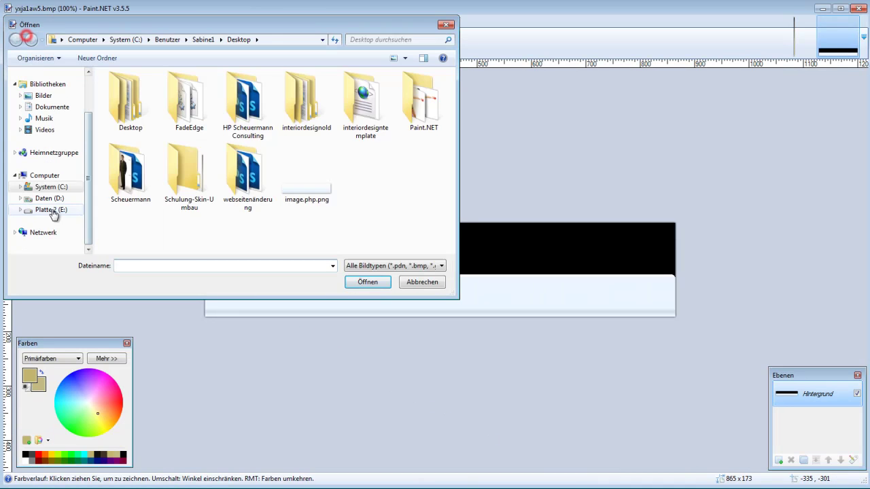
{"action": "left_click", "coordinate": [51, 210]}
{"action": "double_click", "coordinate": [129, 89]}
{"action": "double_click", "coordinate": [131, 91]}
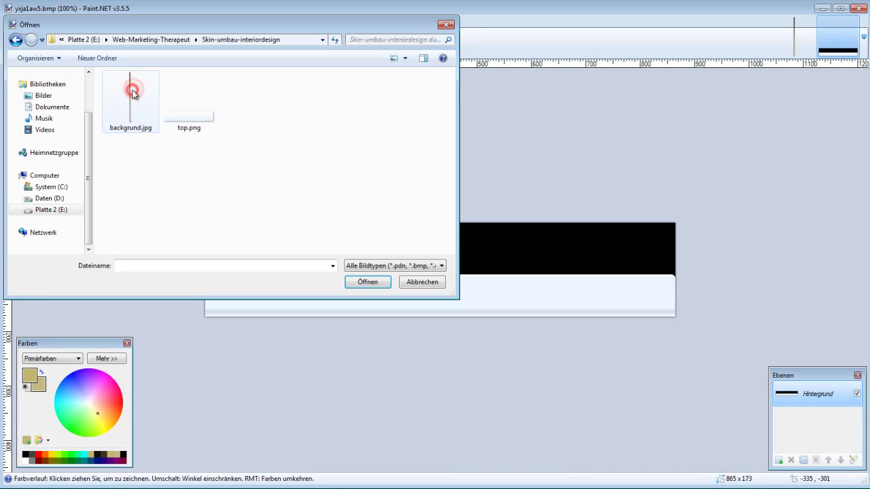
{"action": "left_click", "coordinate": [191, 118]}
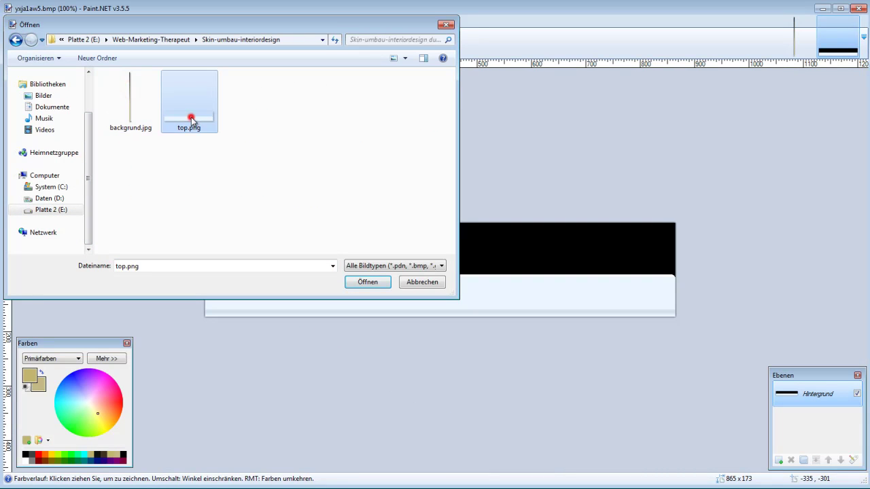
{"action": "left_click", "coordinate": [370, 283]}
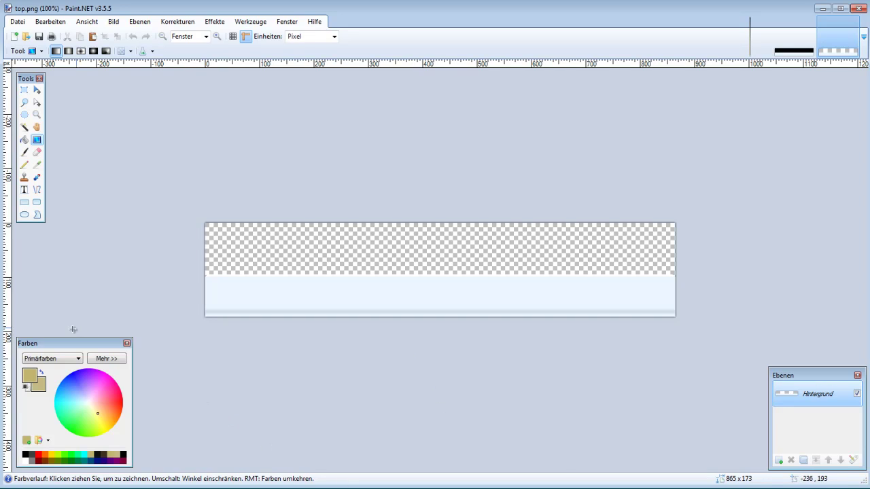
- Select the light blue bar in the lower part of top.png with the Magic Wand at 50% tolerance
{"action": "left_click", "coordinate": [25, 129]}
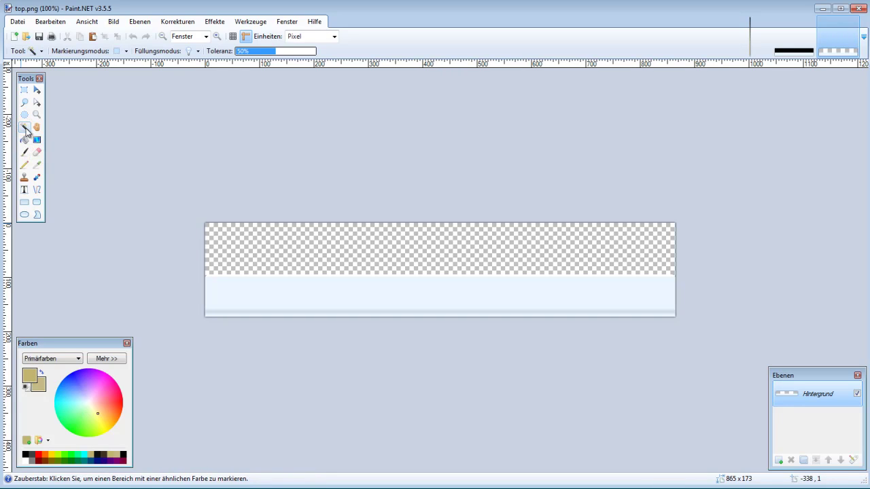
{"action": "left_click", "coordinate": [390, 298]}
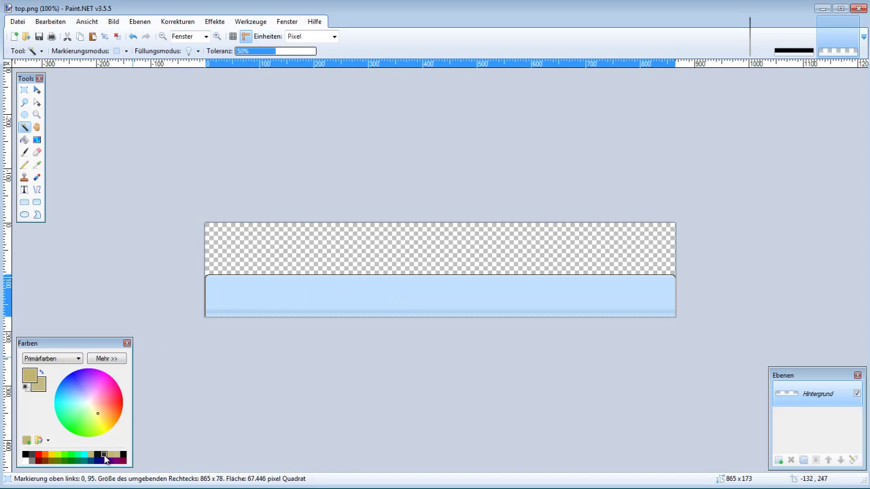
- Try a solid dark brown fill on the selected bar and undo it
{"action": "left_click", "coordinate": [104, 456]}
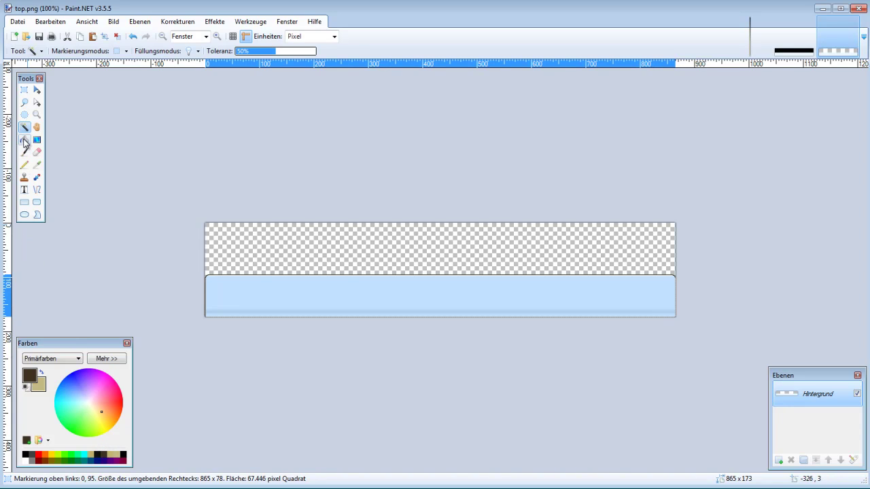
{"action": "left_click", "coordinate": [24, 140]}
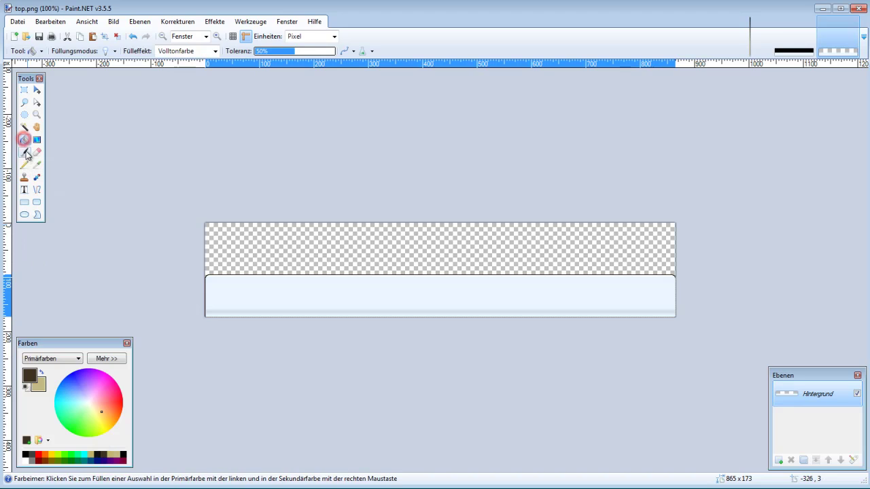
{"action": "left_click", "coordinate": [319, 293]}
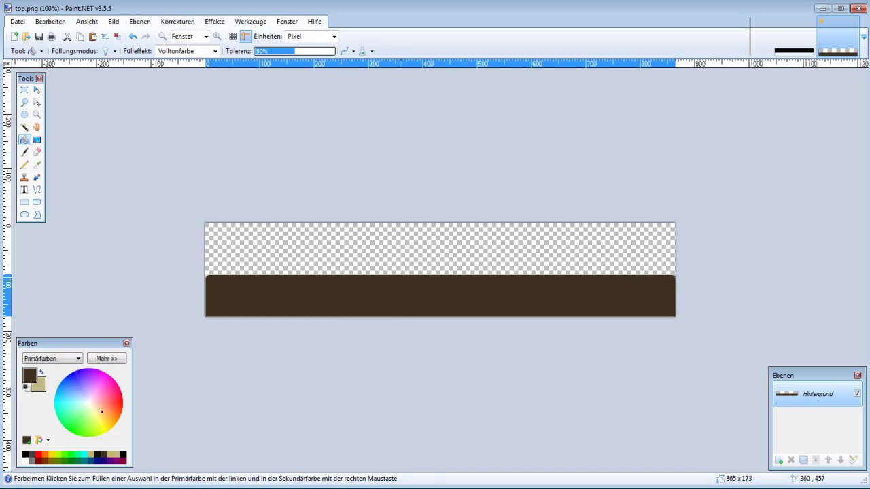
{"action": "key", "text": "ctrl+z"}
- Set the secondary colour to dark brown and the primary colour to an even darker brown from the palette
{"action": "key", "text": "k"}
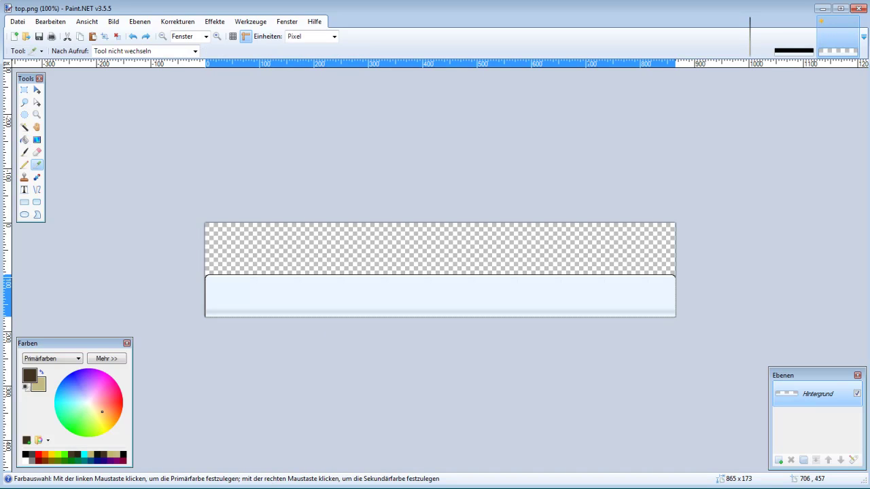
{"action": "left_click", "coordinate": [41, 372]}
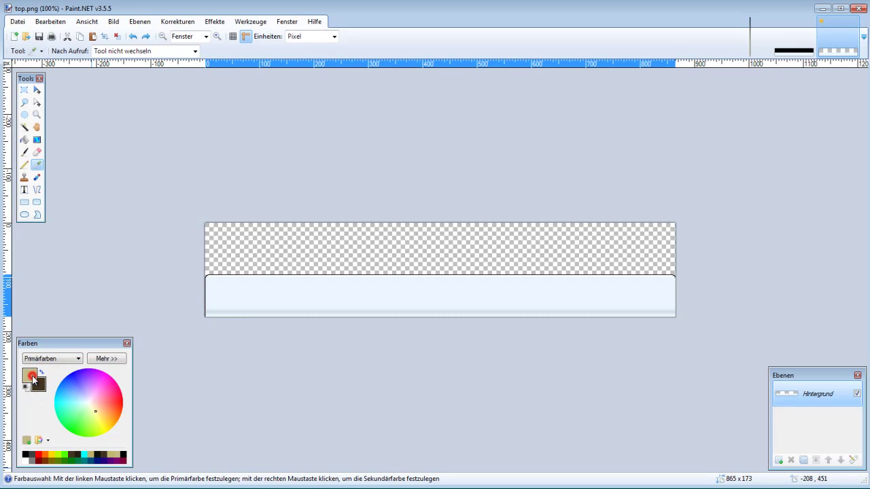
{"action": "left_click", "coordinate": [72, 455]}
{"action": "left_click", "coordinate": [79, 454]}
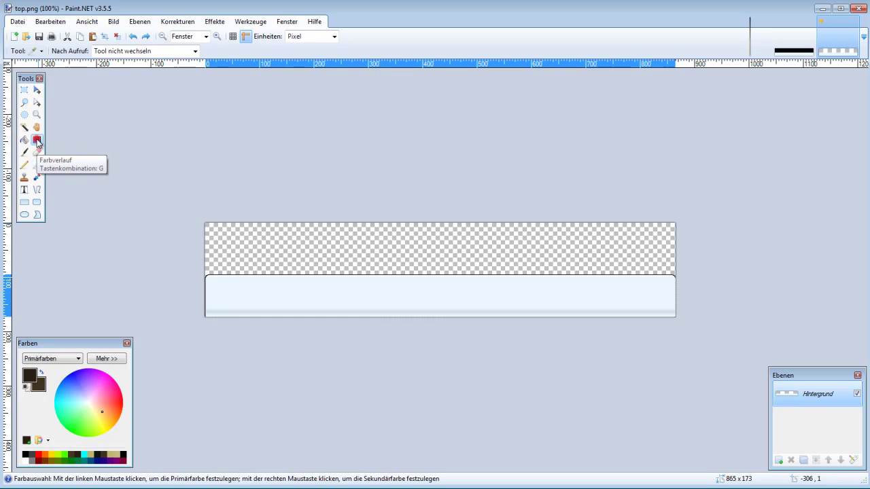
- Fill the selected bar with a vertical linear gradient in colour mode, about 68 px long from bottom to top, and deselect it
{"action": "left_click", "coordinate": [39, 141]}
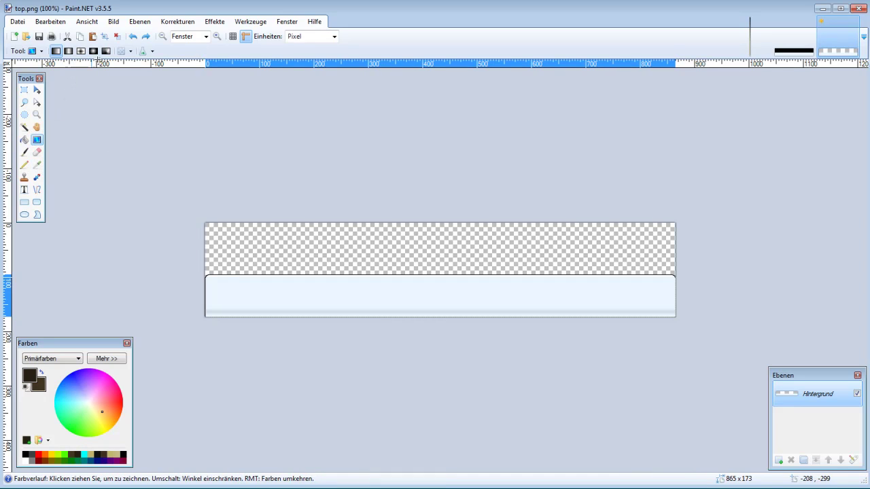
{"action": "left_click", "coordinate": [130, 51]}
{"action": "left_click", "coordinate": [140, 65]}
{"action": "left_click_drag", "start_coordinate": [423, 316], "coordinate": [422, 279]}
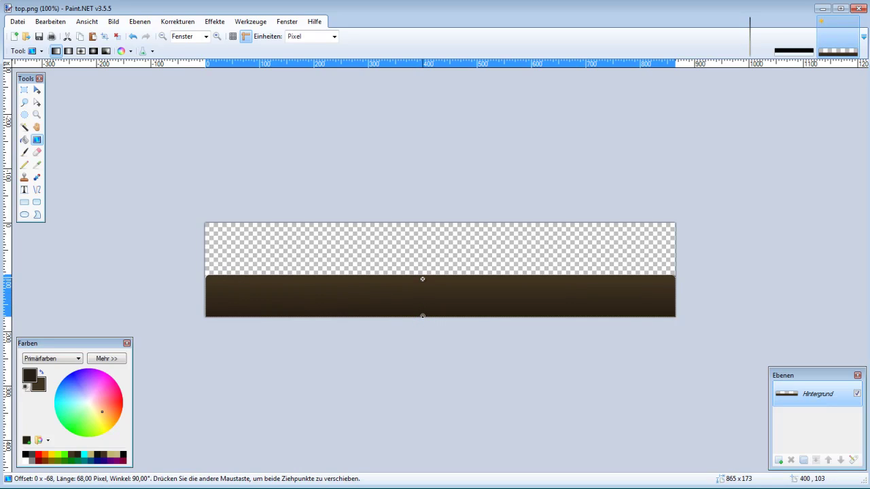
{"action": "left_click_drag", "start_coordinate": [422, 279], "coordinate": [422, 279]}
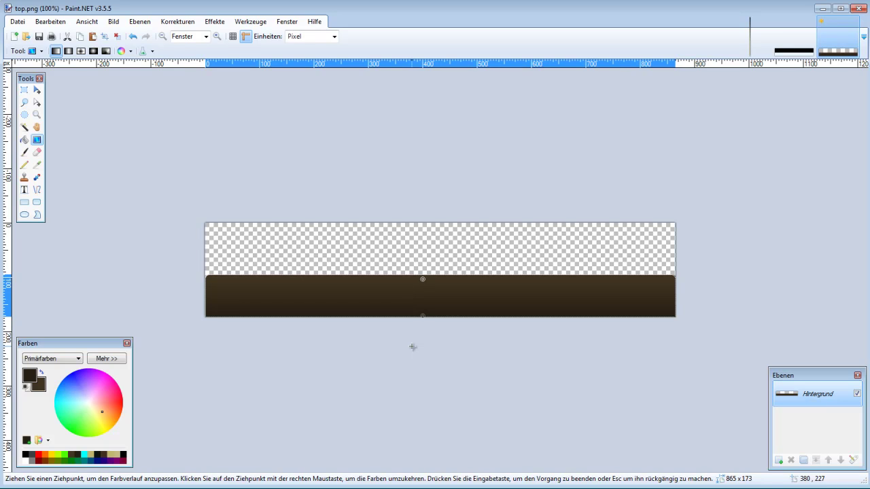
{"action": "key", "text": "ctrl+d"}
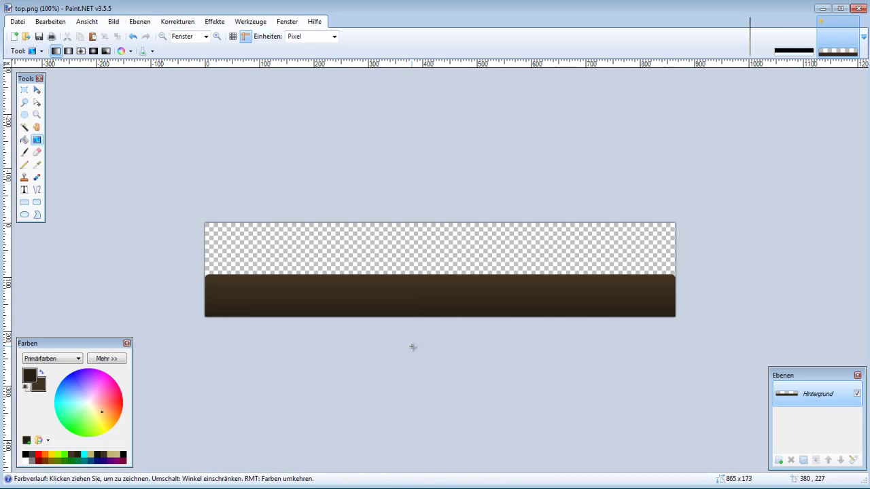
- Save the recoloured bar as top.png, replacing the existing PNG file and keeping automatic bit-depth detection
{"action": "left_click", "coordinate": [19, 24]}
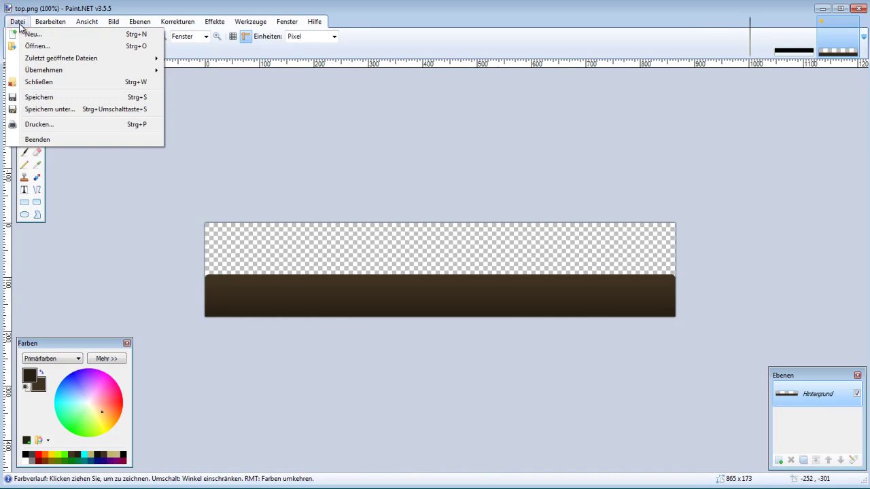
{"action": "left_click", "coordinate": [68, 110]}
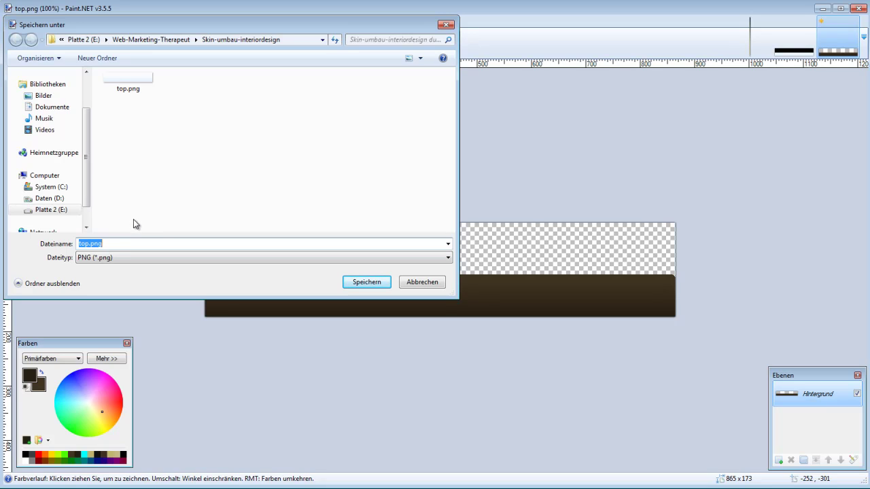
{"action": "left_click", "coordinate": [366, 282]}
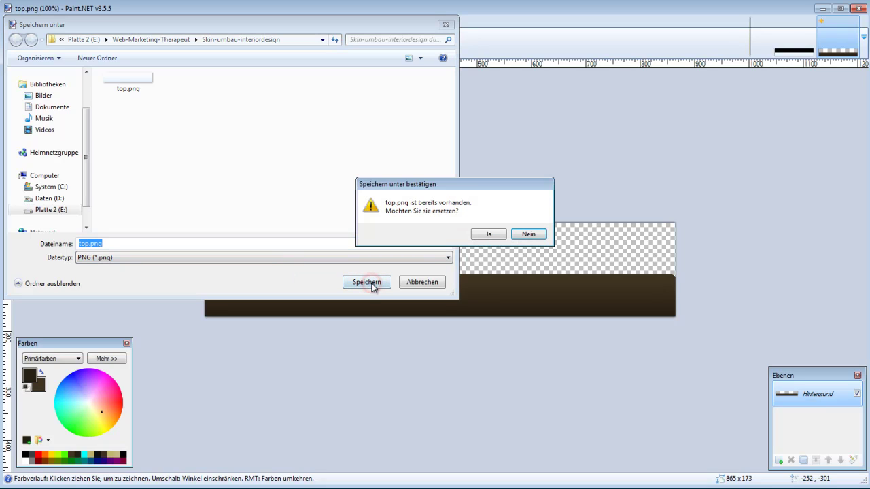
{"action": "left_click", "coordinate": [495, 235]}
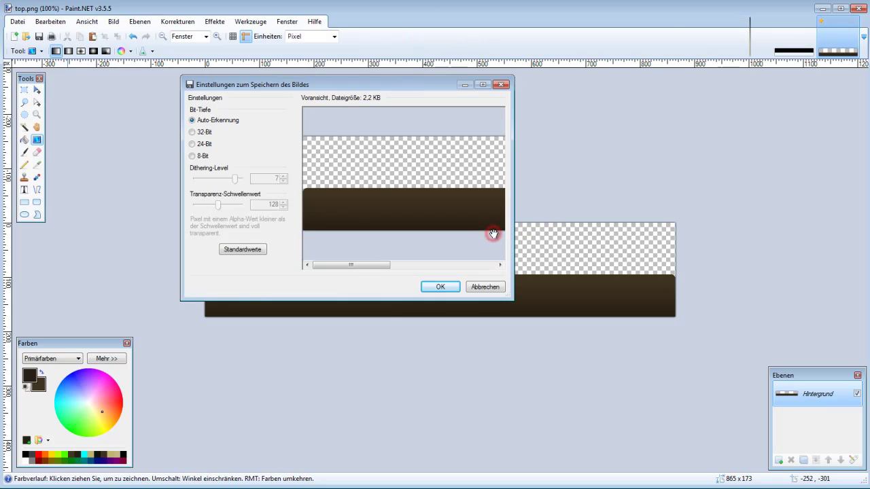
{"action": "left_click", "coordinate": [443, 288]}
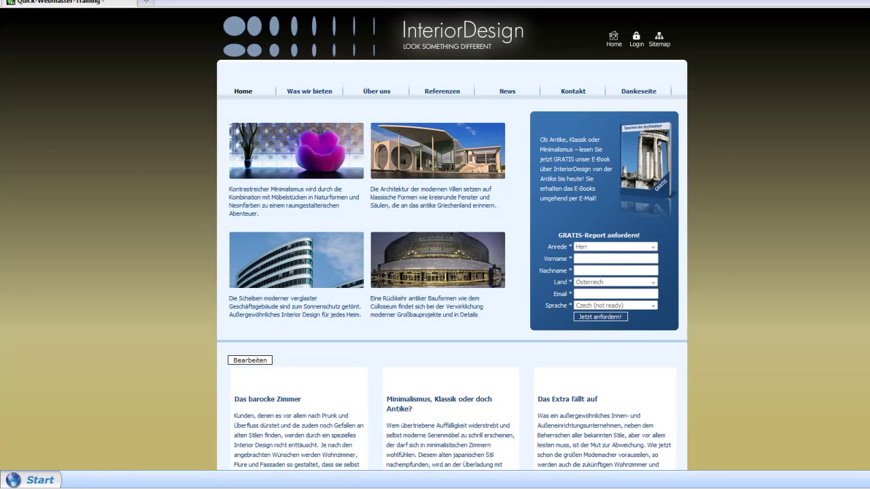
- In the website CMS in the browser, open the image management and show the __theme__interiordesigntemplate-02 category
{"action": "left_click", "coordinate": [40, 480]}
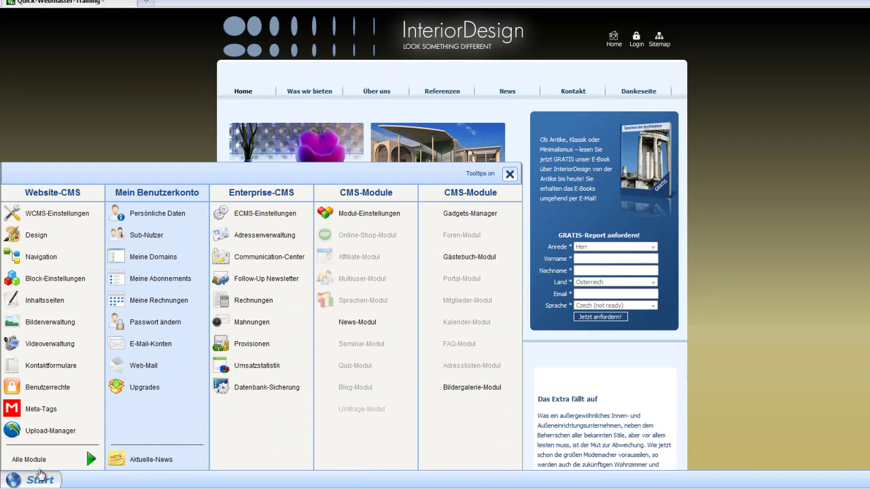
{"action": "left_click", "coordinate": [48, 324]}
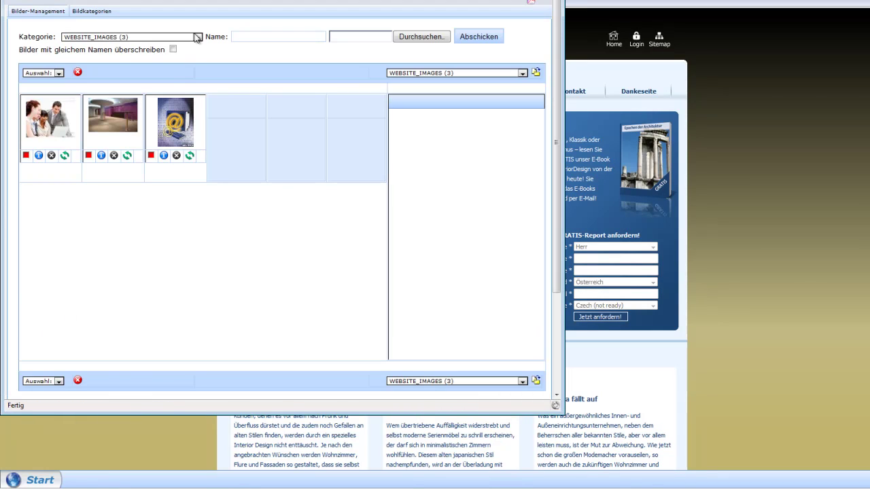
{"action": "left_click", "coordinate": [196, 38]}
{"action": "left_click", "coordinate": [142, 51]}
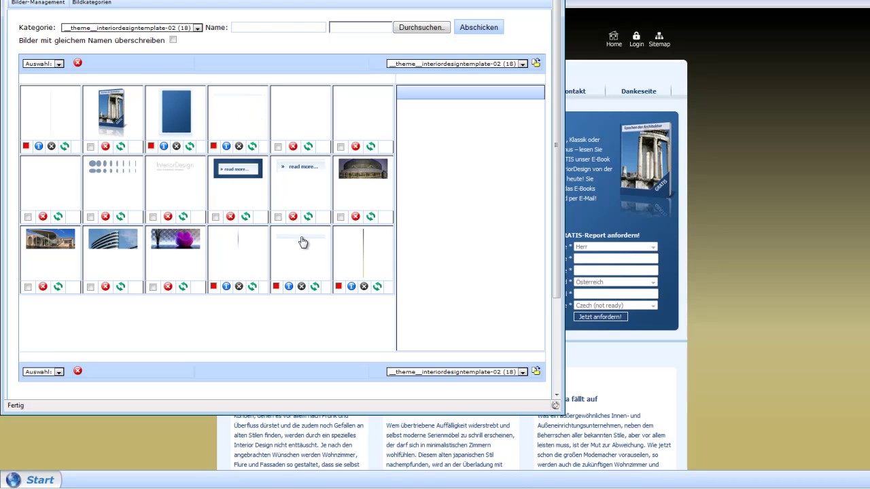
- Replace the template's top.png with the edited top.png file from disk and close the image management window
{"action": "left_click", "coordinate": [314, 287]}
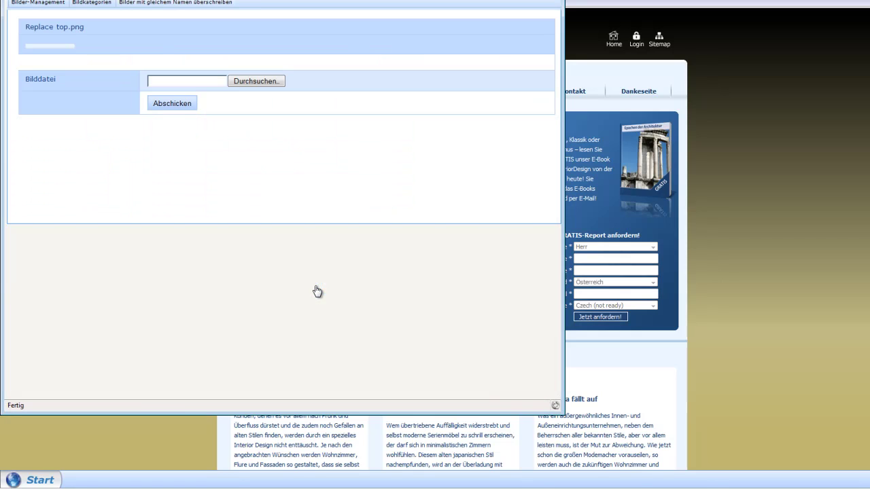
{"action": "left_click", "coordinate": [252, 81]}
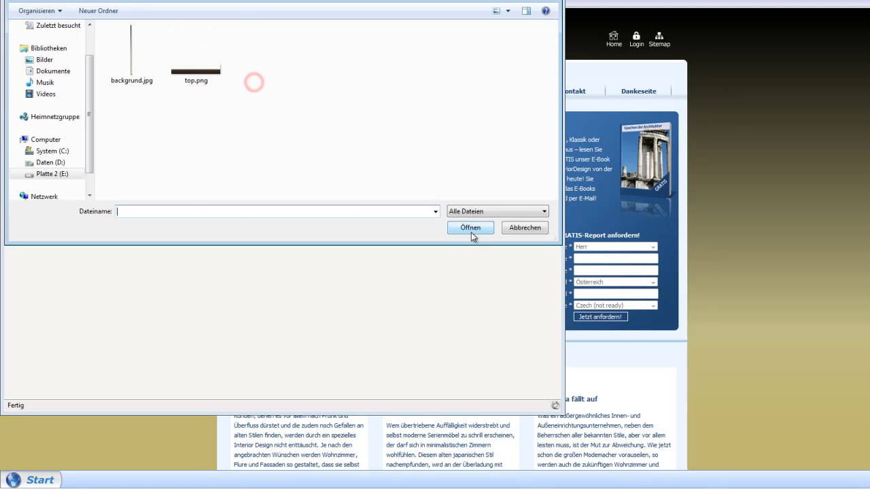
{"action": "left_click", "coordinate": [196, 68]}
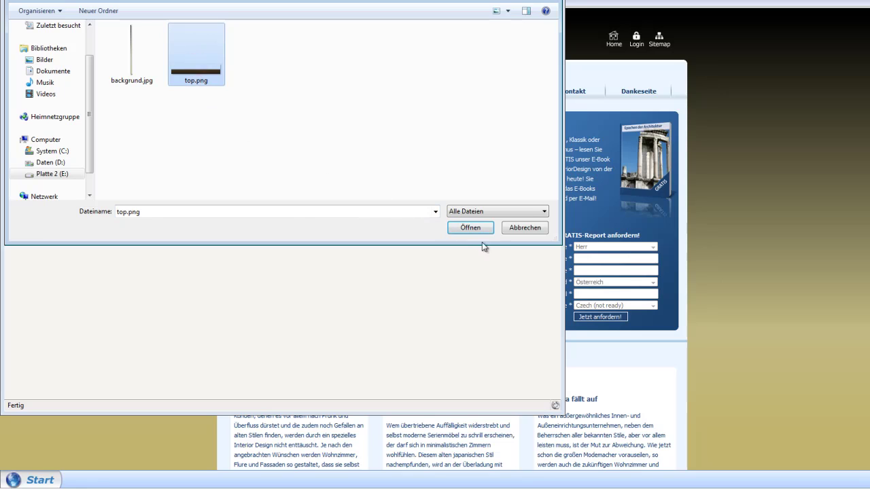
{"action": "left_click", "coordinate": [470, 227]}
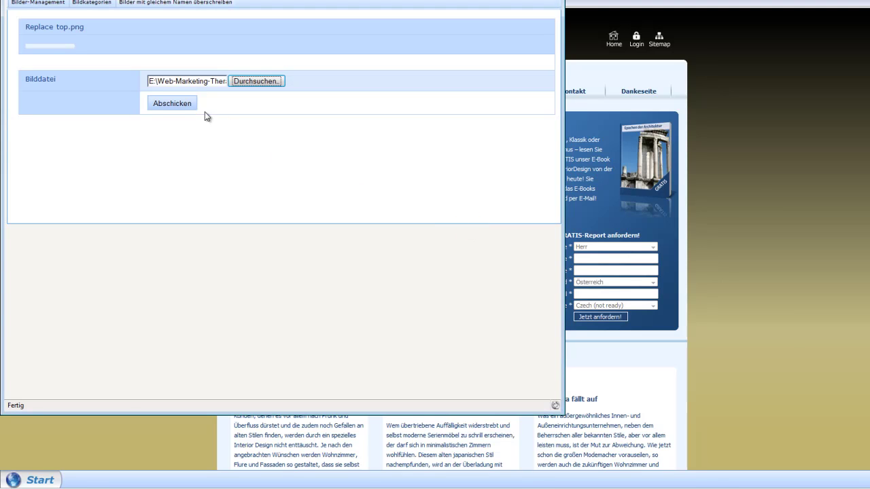
{"action": "left_click", "coordinate": [181, 103]}
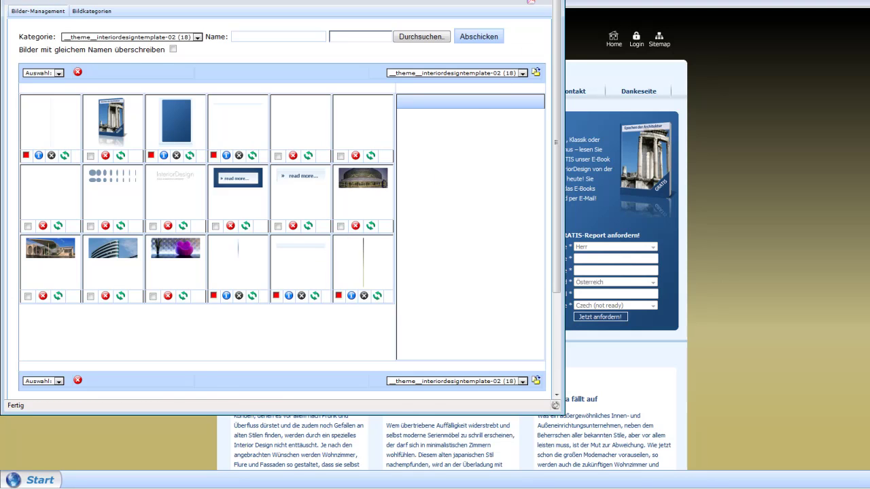
{"action": "key", "text": "alt+F4"}
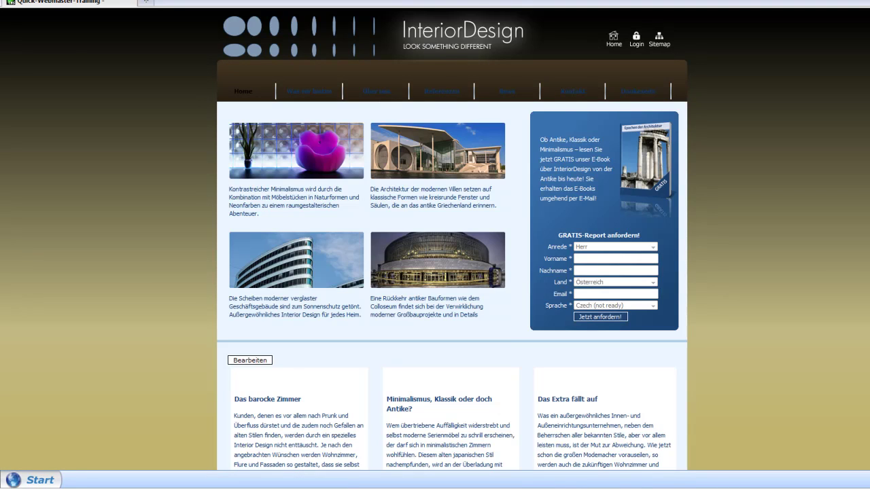
- Display the background graphic of the page's light blue content area and open it as an image in Paint.NET
{"action": "right_click", "coordinate": [224, 208]}
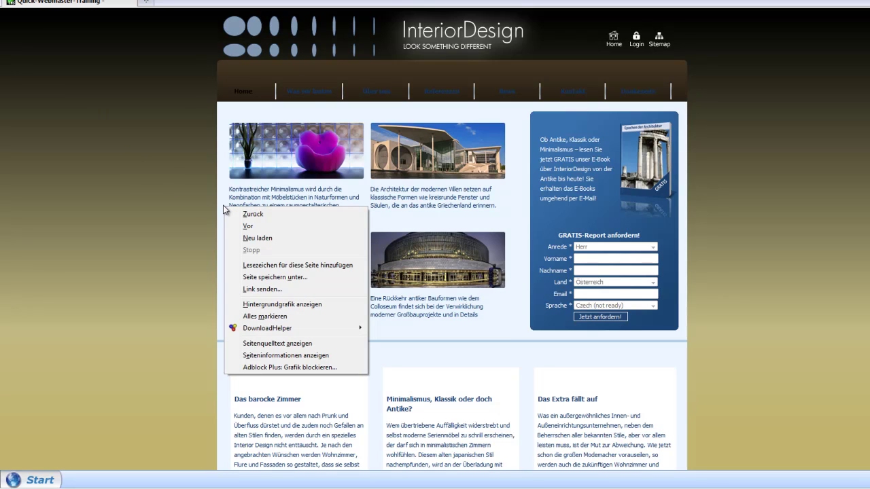
{"action": "left_click", "coordinate": [259, 304]}
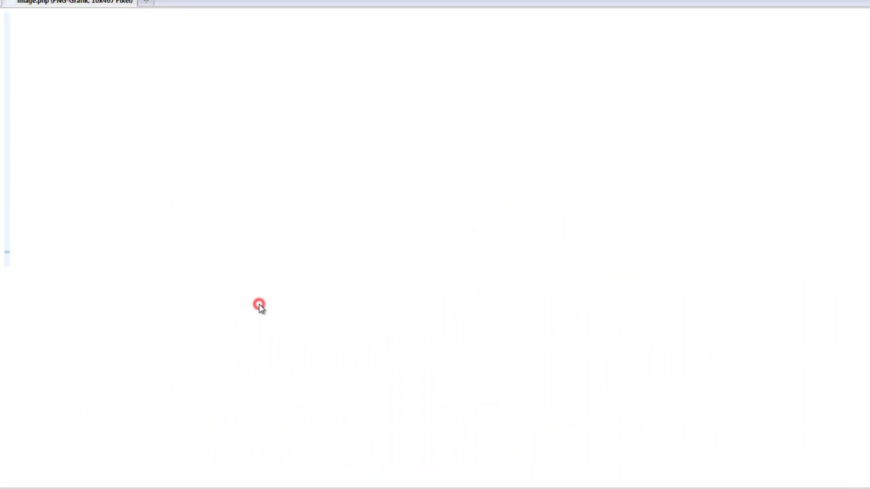
{"action": "middle_click", "coordinate": [6, 166]}
{"action": "key", "text": "alt+Tab"}
{"action": "mouse_move", "coordinate": [477, 375]}
{"action": "left_mouse_down"}
{"action": "mouse_move", "coordinate": [401, 285]}
{"action": "mouse_move", "coordinate": [403, 271]}
{"action": "left_mouse_up"}
{"action": "left_click", "coordinate": [398, 237]}
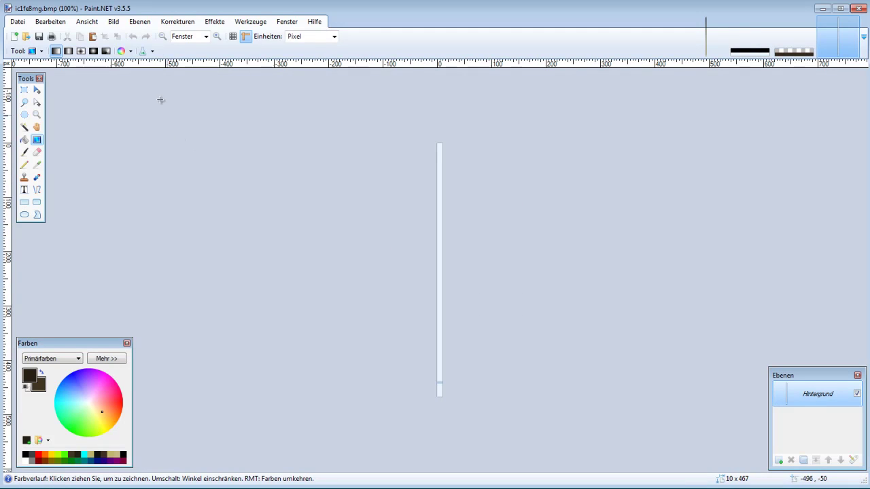
- Resize the narrow background image to a width of 500 pixels without keeping the aspect ratio
{"action": "left_click", "coordinate": [113, 23]}
{"action": "left_click", "coordinate": [144, 45]}
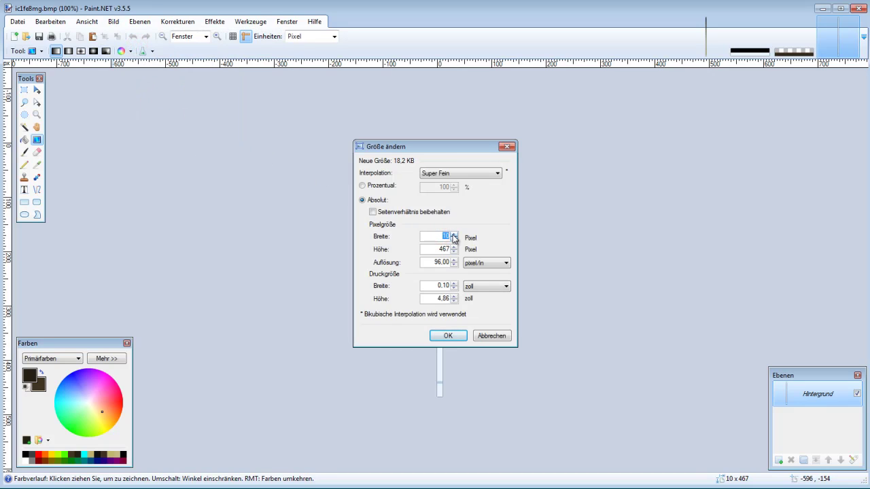
{"action": "type", "text": "500"}
{"action": "left_click", "coordinate": [448, 336]}
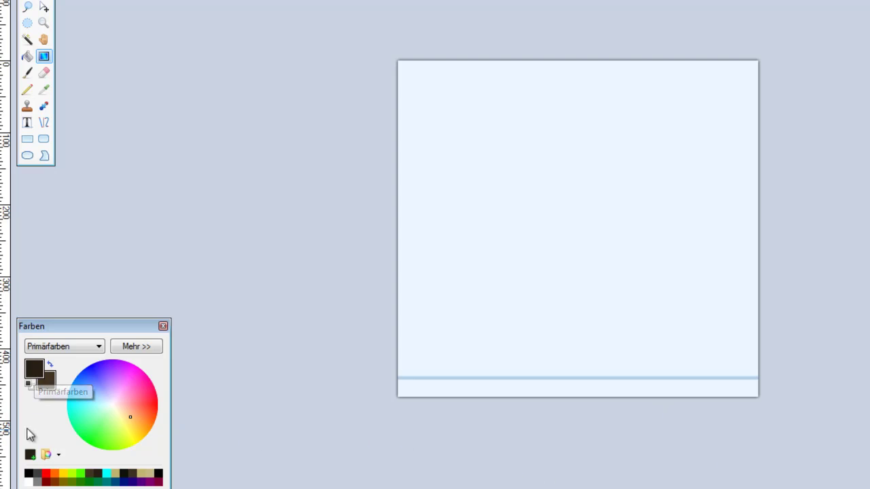
- Set the primary colour to black and the secondary colour to the light blue sampled from the horizontal line
{"action": "left_click", "coordinate": [29, 475]}
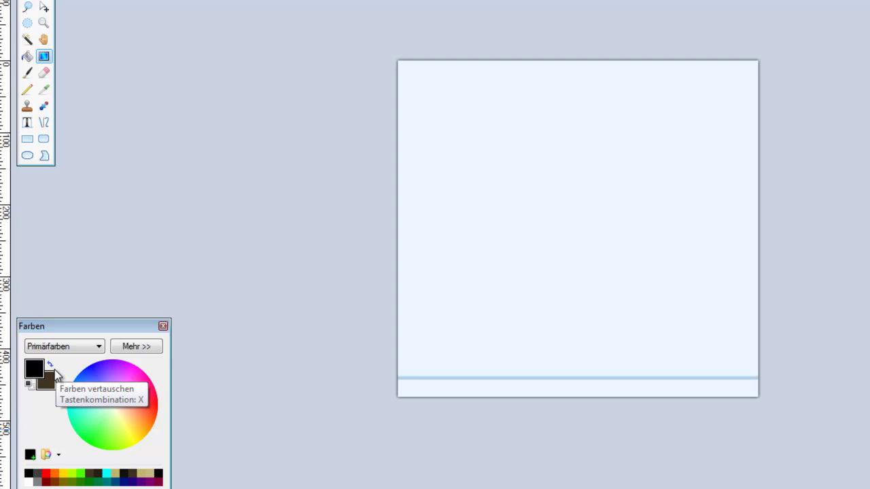
{"action": "left_click", "coordinate": [51, 367]}
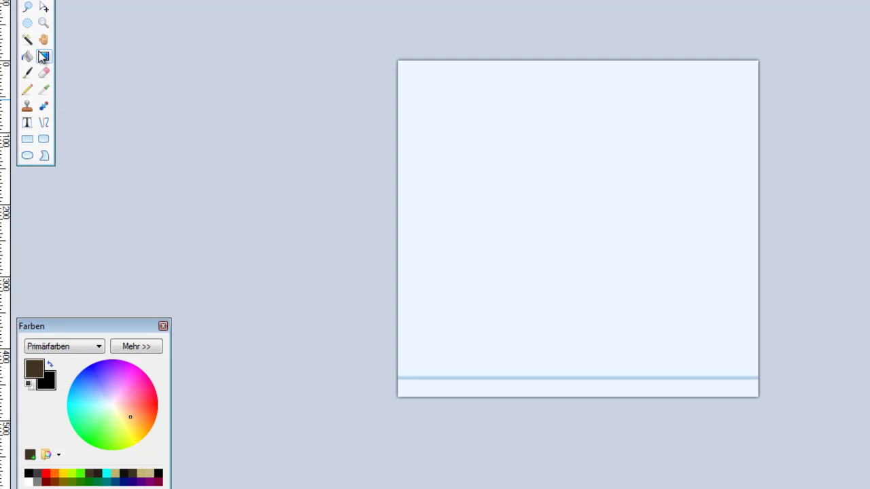
{"action": "left_click", "coordinate": [44, 90]}
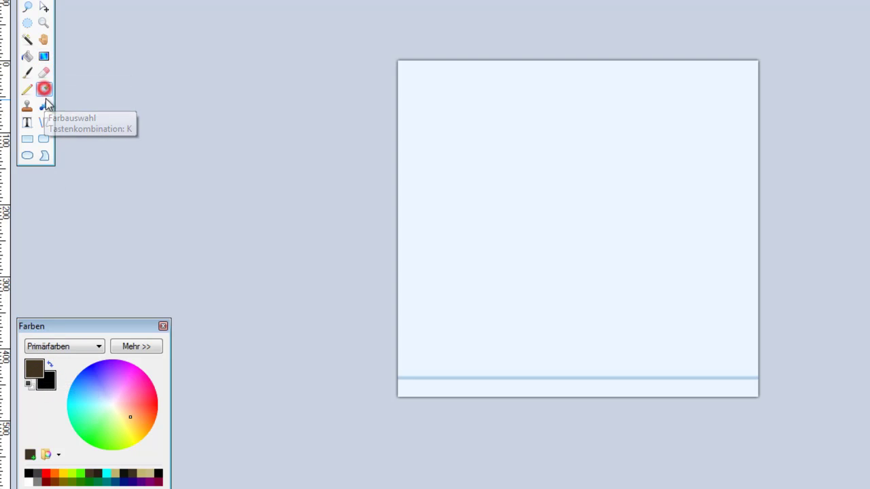
{"action": "left_click", "coordinate": [412, 377]}
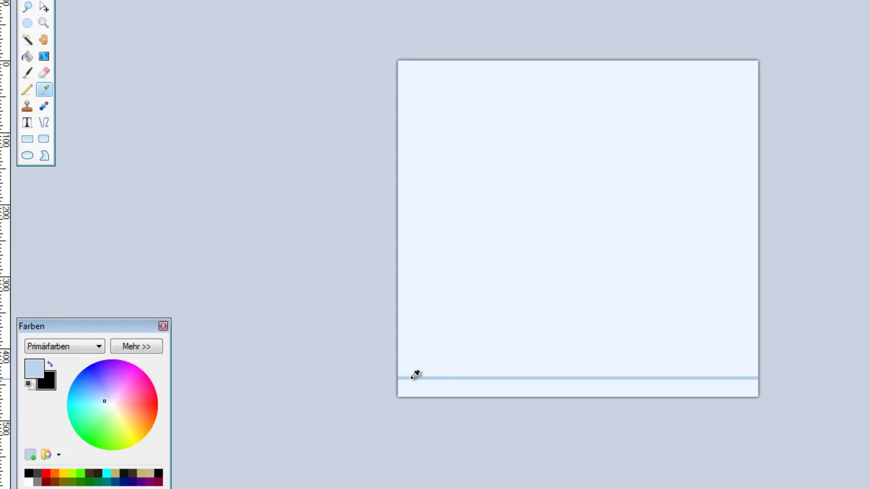
{"action": "left_click", "coordinate": [49, 365]}
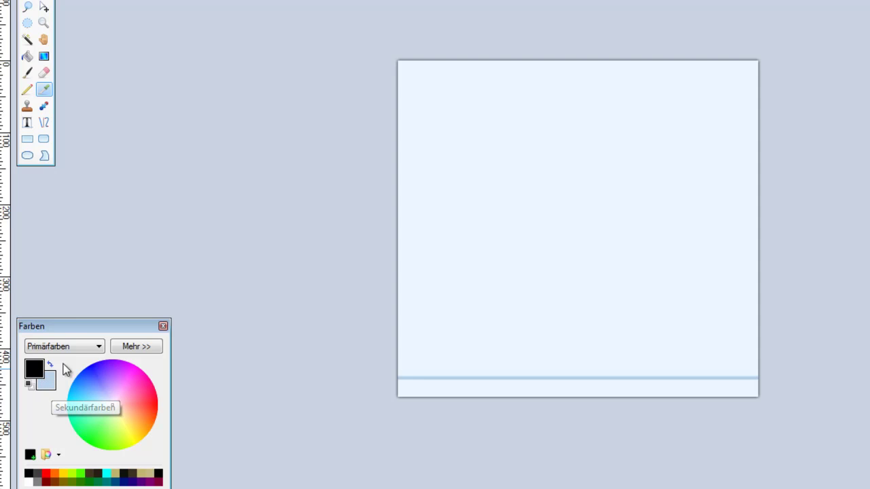
- Recolour the light blue horizontal line to black along its full length using the Recolor tool with brush width 90 and 10% tolerance
{"action": "left_click", "coordinate": [44, 108]}
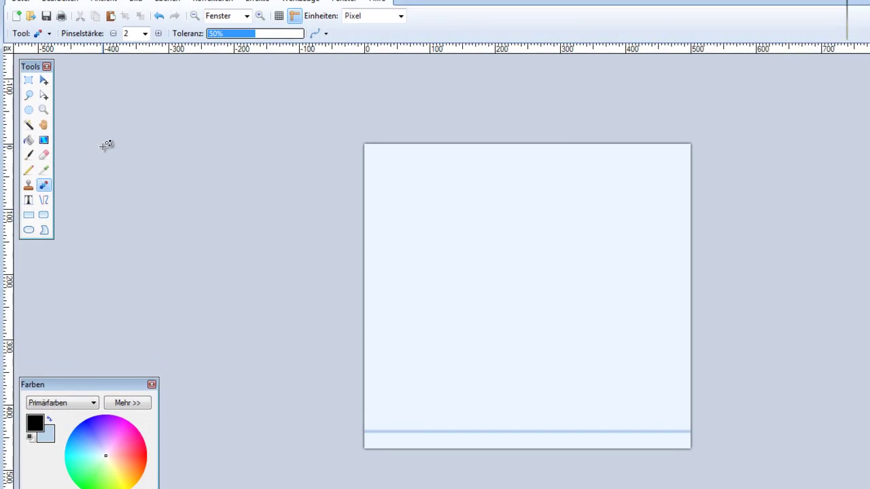
{"action": "left_click", "coordinate": [143, 45]}
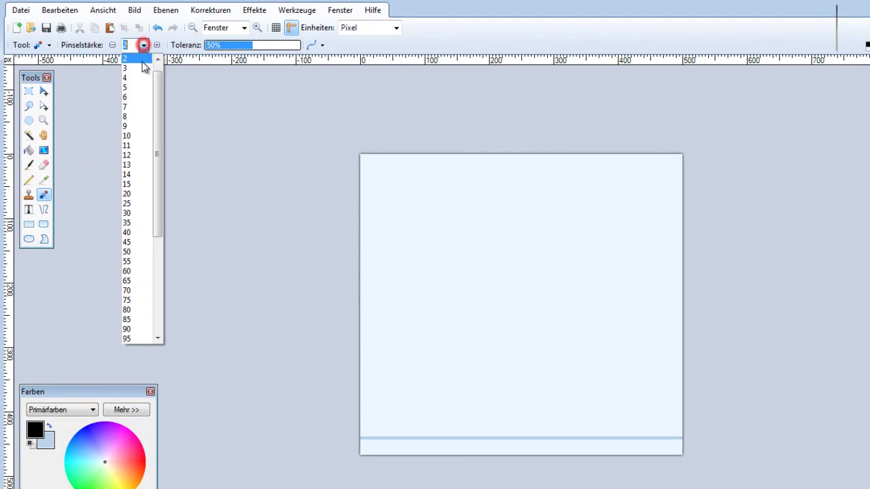
{"action": "left_click", "coordinate": [139, 135]}
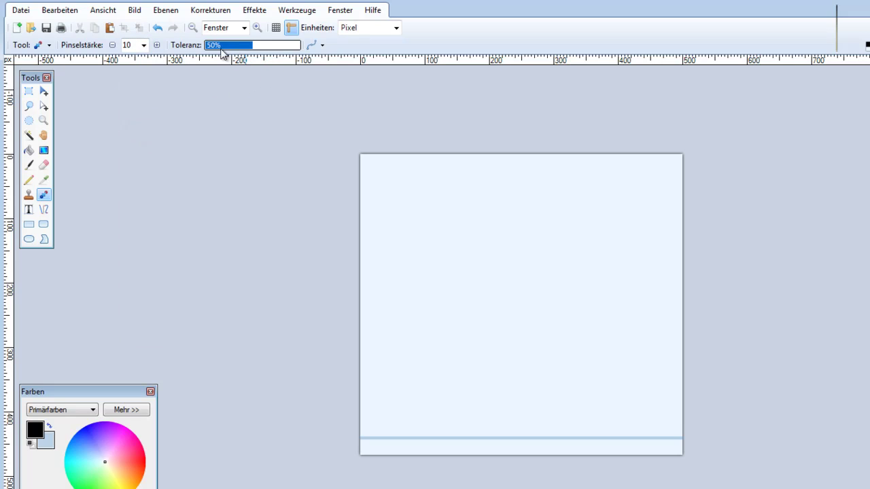
{"action": "left_click_drag", "start_coordinate": [222, 52], "coordinate": [215, 52]}
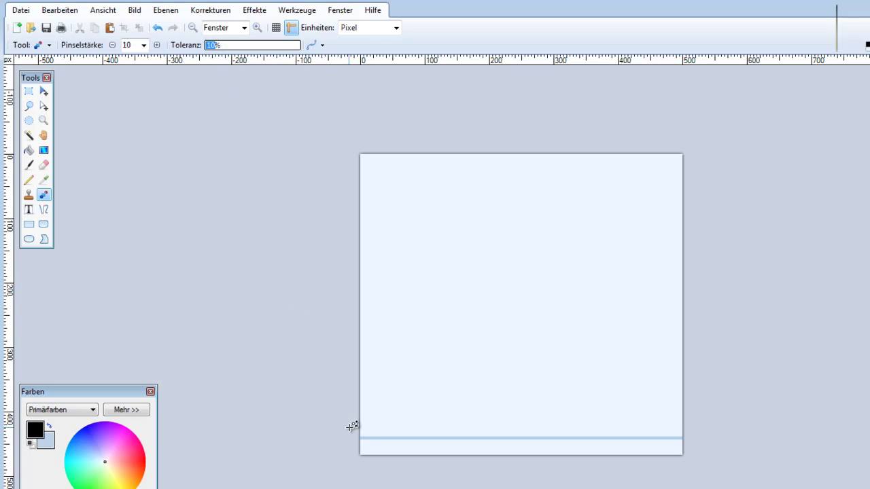
{"action": "left_click", "coordinate": [144, 45]}
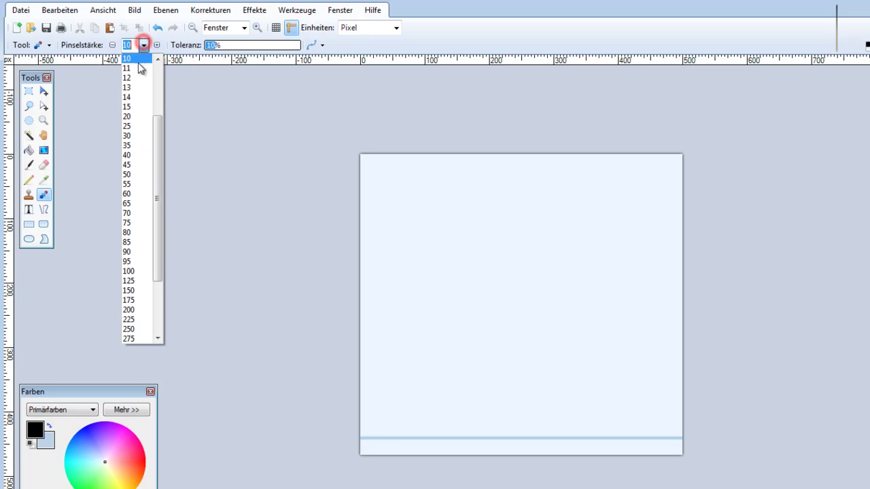
{"action": "left_click", "coordinate": [135, 253]}
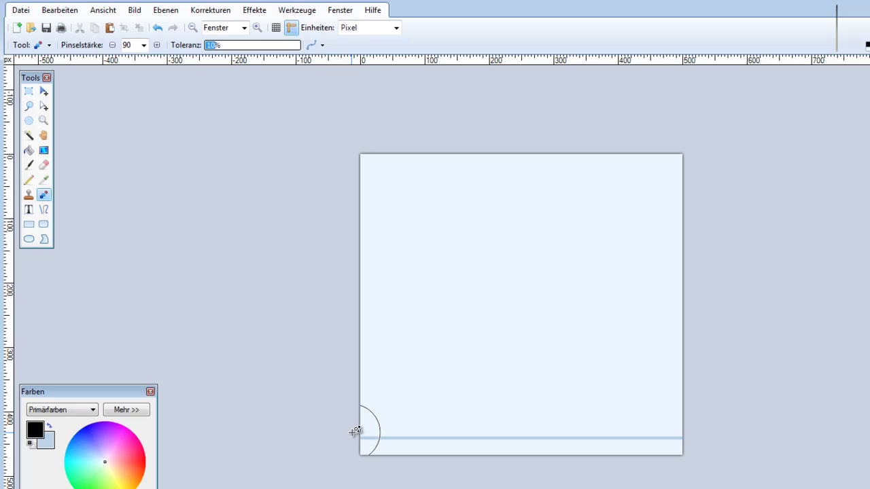
{"action": "left_click_drag", "start_coordinate": [356, 431], "coordinate": [720, 434]}
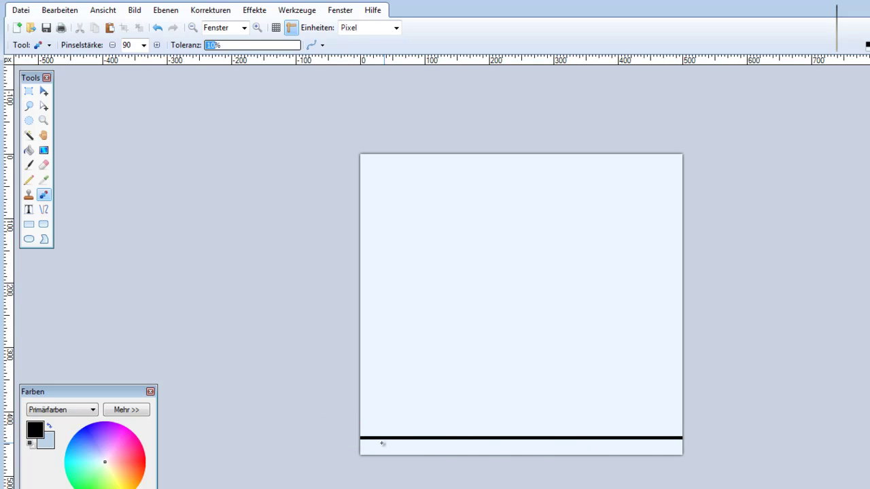